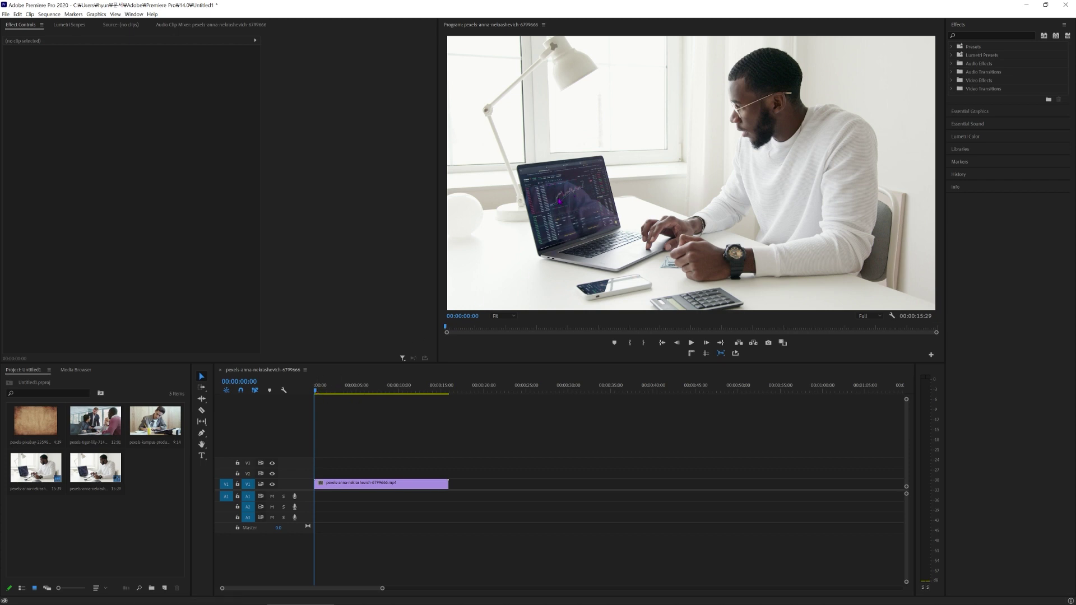
Step: Freeze the clip from 00:00:07:16 onward by adding a frame hold at that point
{"action": "left_click", "coordinate": [317, 395]}
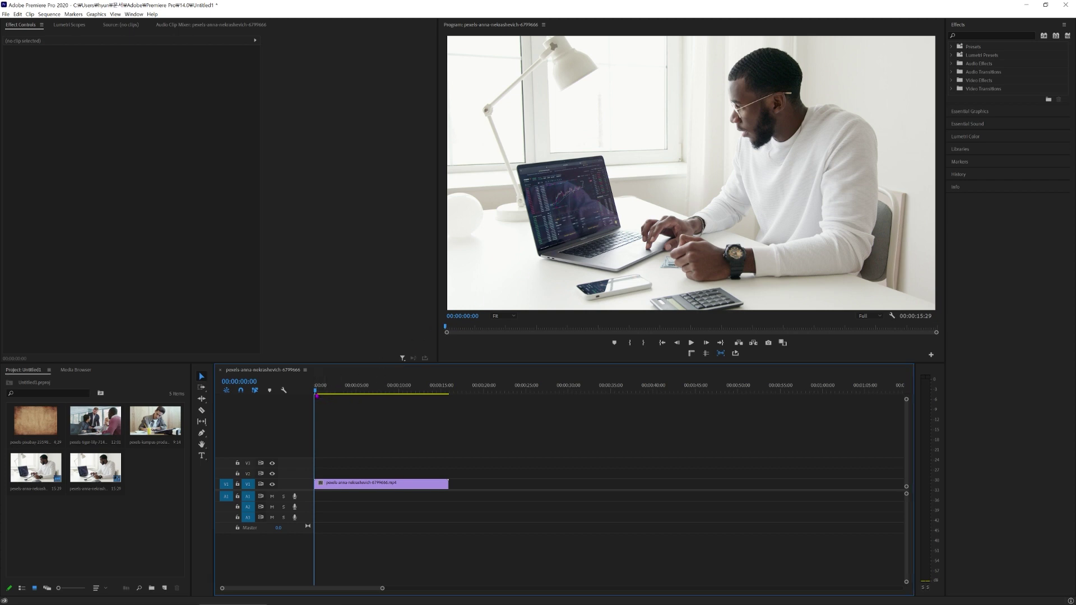
{"action": "left_click_drag", "start_coordinate": [316, 396], "coordinate": [372, 399]}
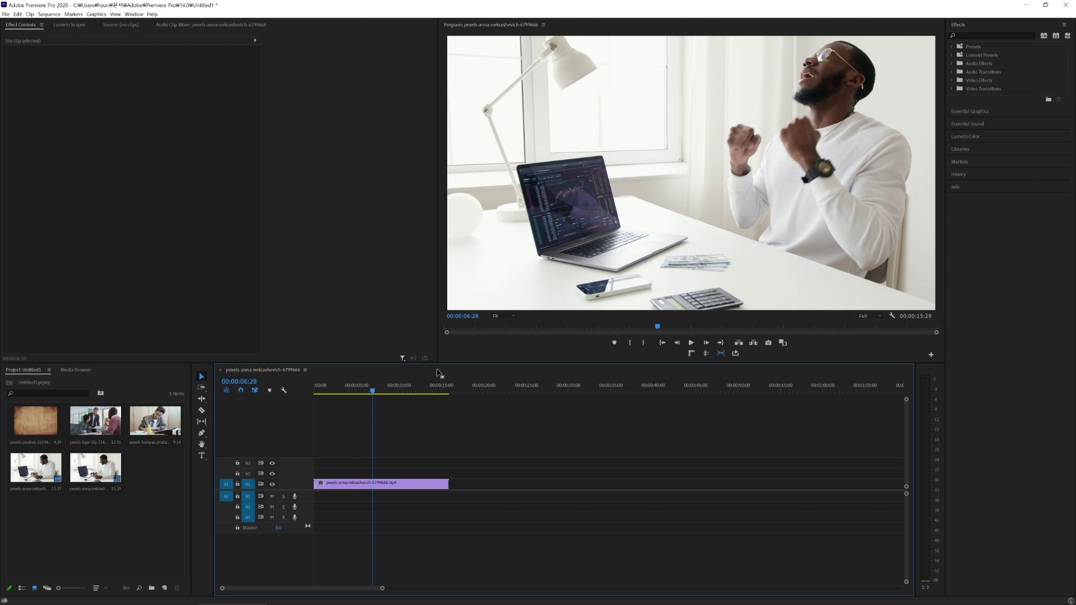
{"action": "left_click", "coordinate": [377, 396]}
{"action": "left_click_drag", "start_coordinate": [377, 396], "coordinate": [380, 395]}
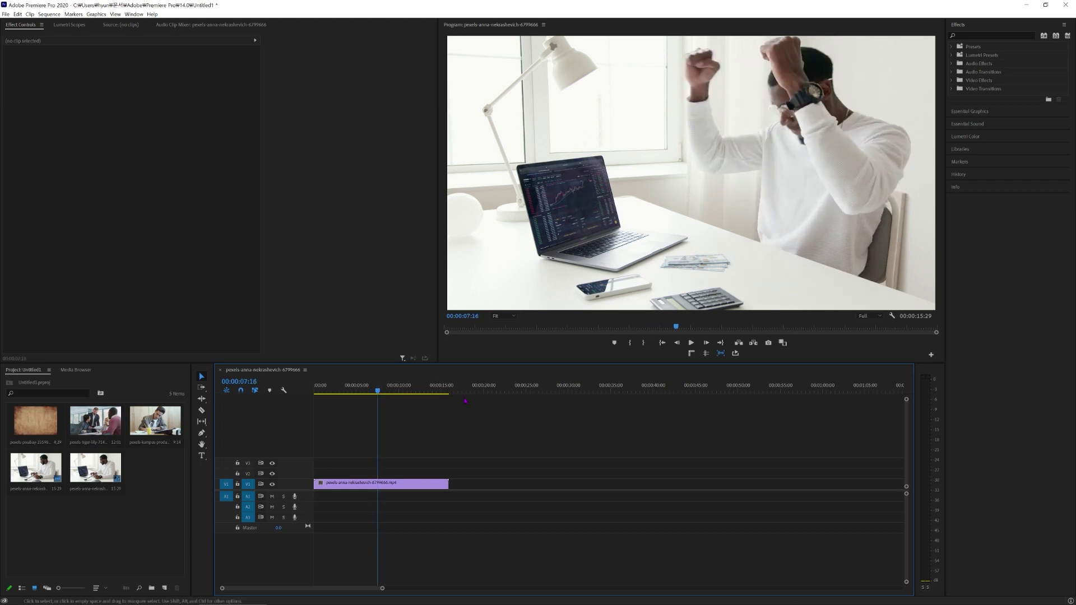
{"action": "right_click", "coordinate": [413, 482]}
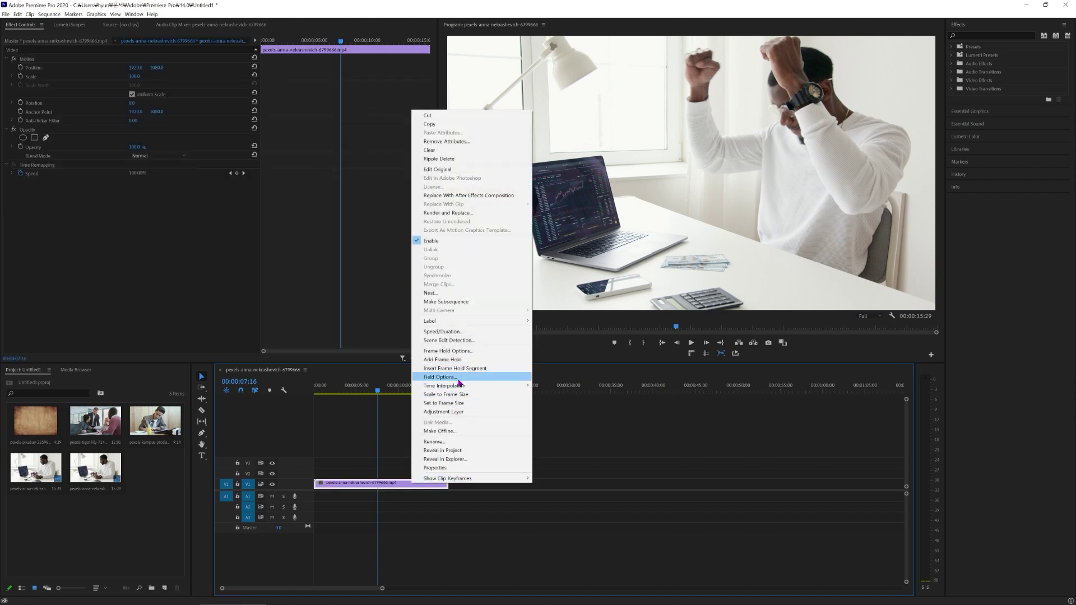
{"action": "key", "text": "ctrl+k"}
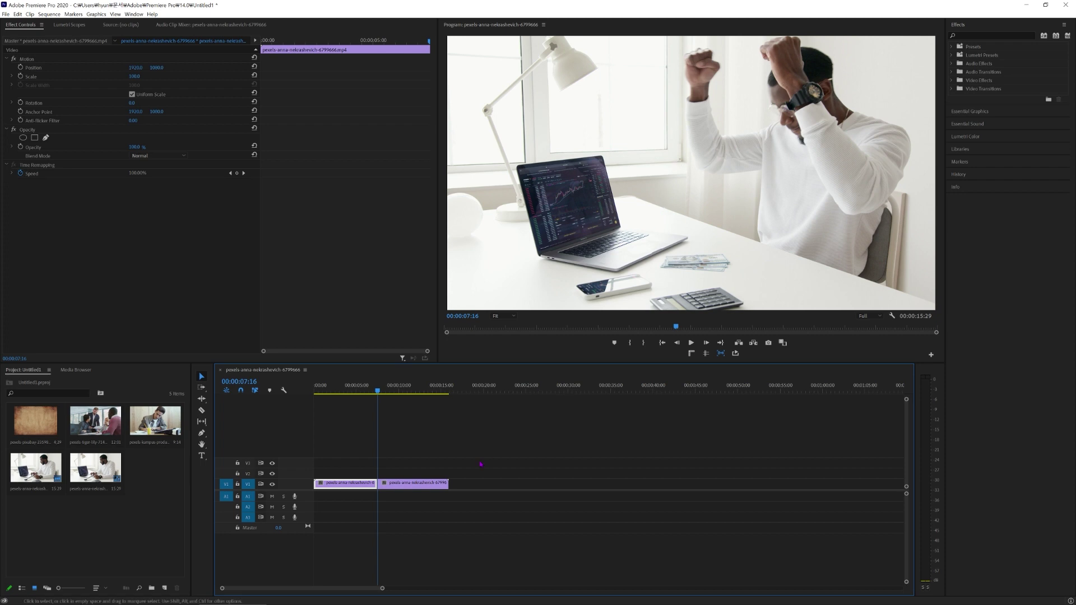
{"action": "left_click_drag", "start_coordinate": [428, 385], "coordinate": [377, 424]}
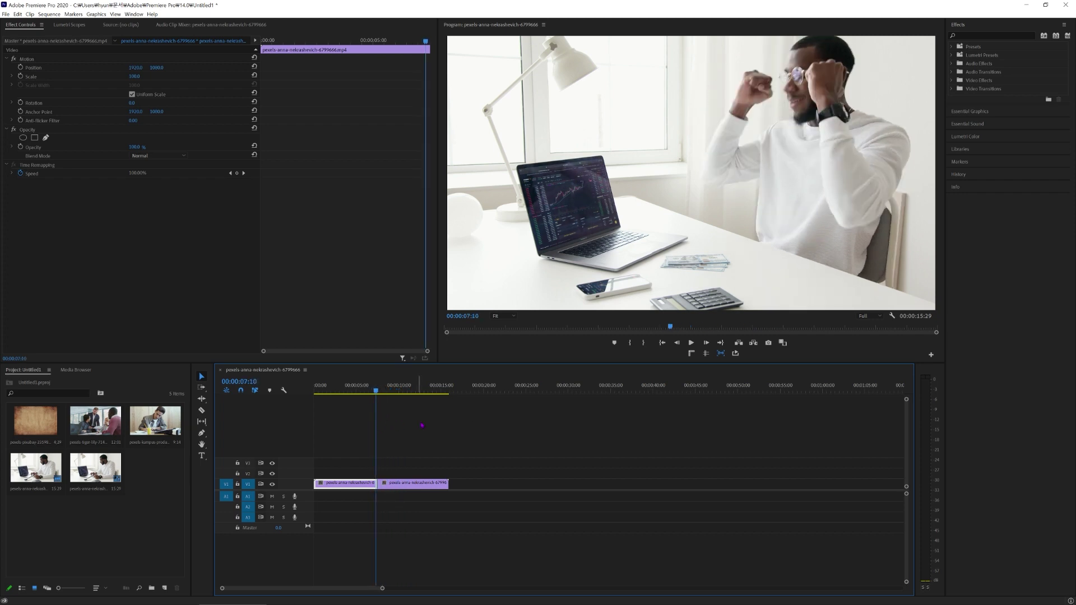
Step: Place the brown paper texture image on track V2 above the frozen segment and extend it to that segment's end
{"action": "left_click", "coordinate": [412, 484]}
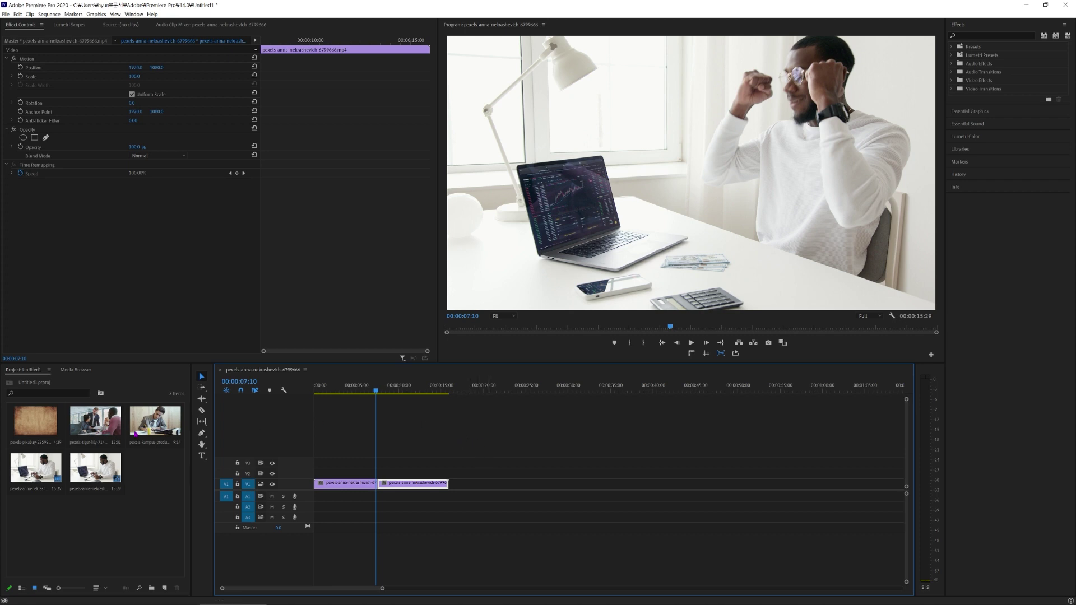
{"action": "left_click_drag", "start_coordinate": [55, 428], "coordinate": [407, 477]}
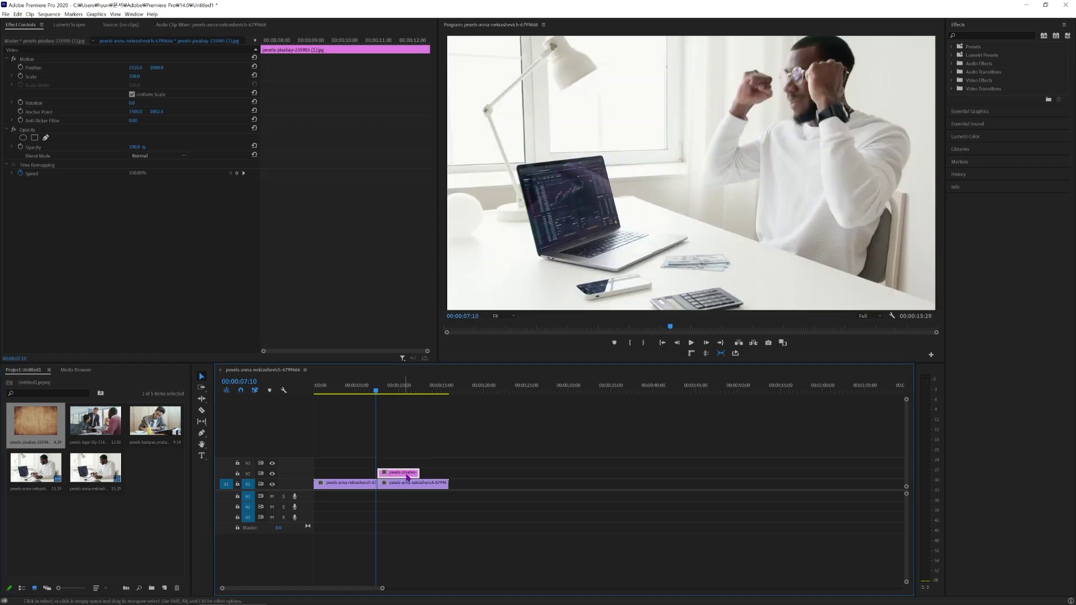
{"action": "key", "text": "Down"}
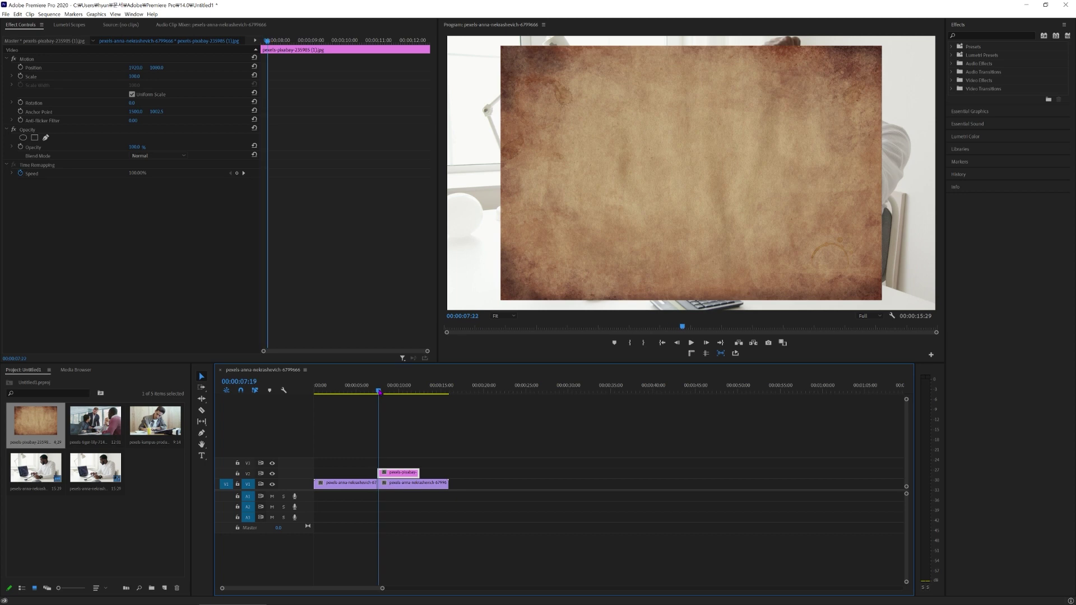
{"action": "left_click_drag", "start_coordinate": [418, 473], "coordinate": [449, 474]}
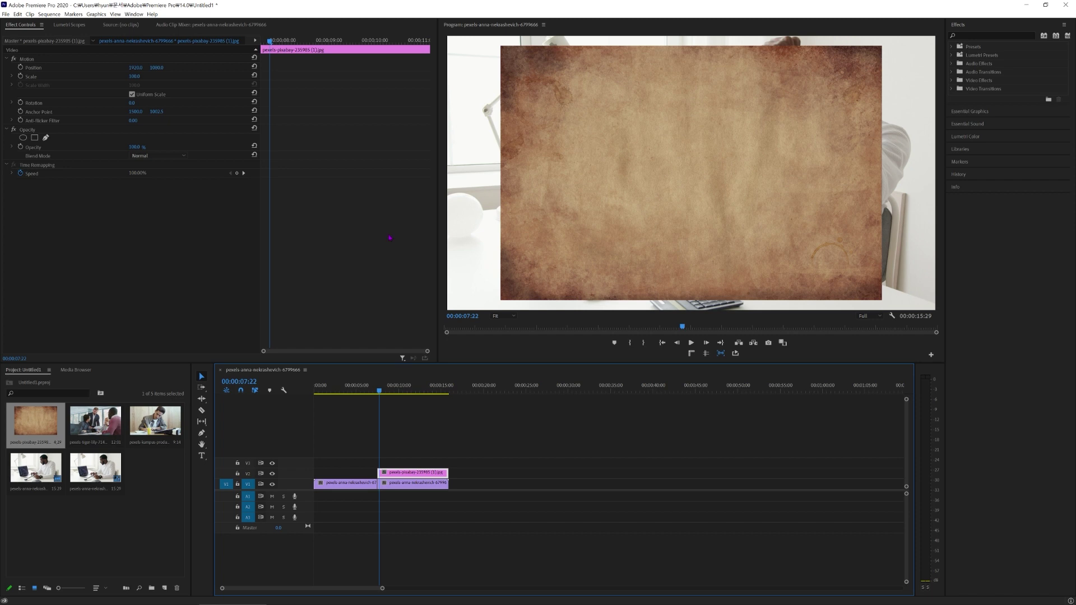
Step: Scale the paper texture up to fill the frame, set its blend mode to Hard Light, and preview the effect
{"action": "left_click_drag", "start_coordinate": [134, 77], "coordinate": [153, 76]}
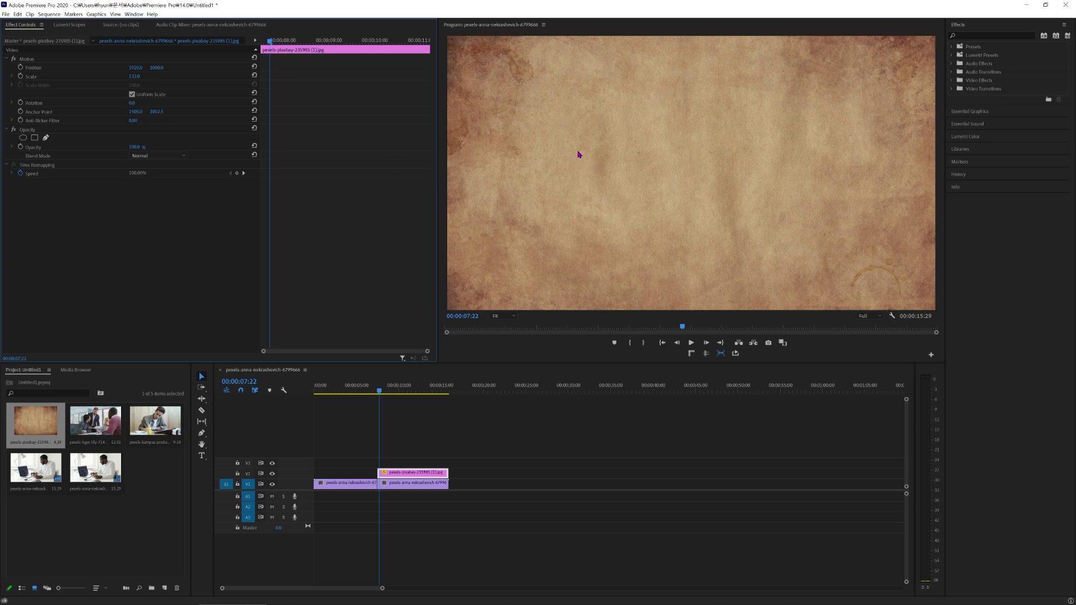
{"action": "left_click", "coordinate": [158, 159]}
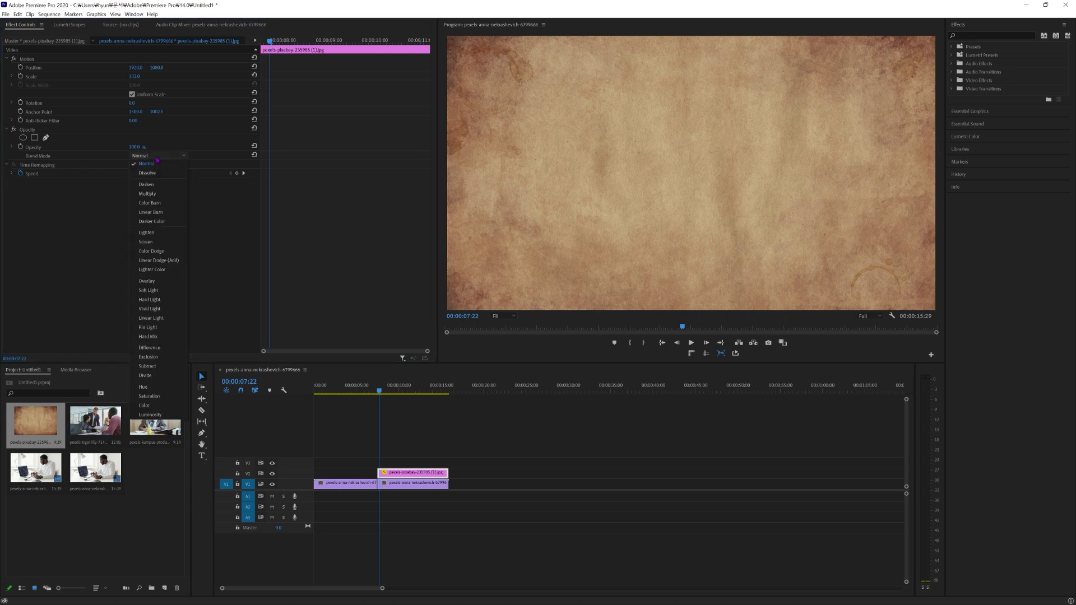
{"action": "left_click", "coordinate": [169, 319]}
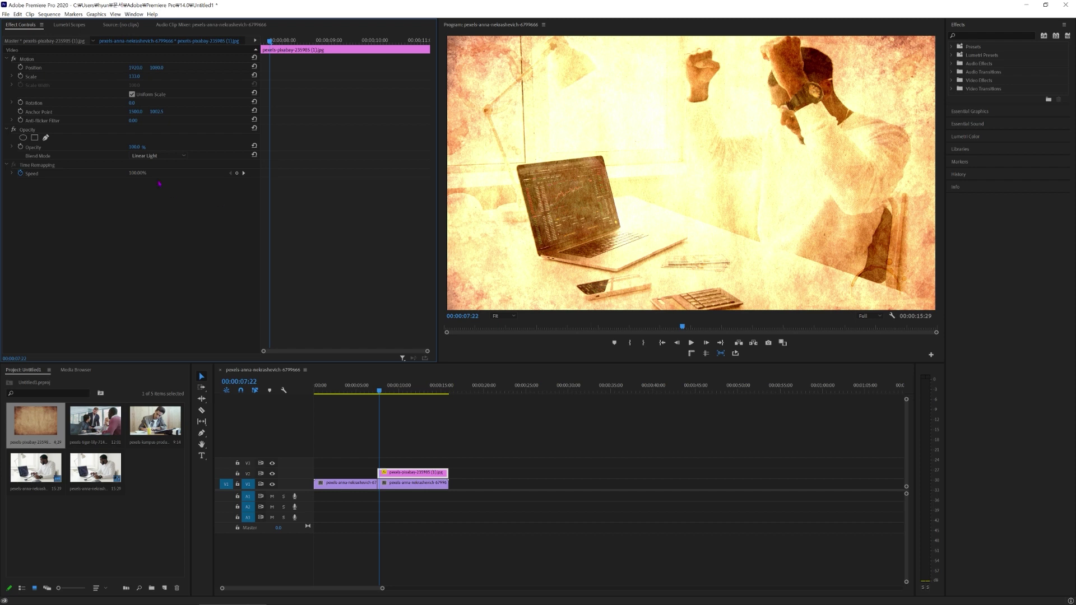
{"action": "left_click", "coordinate": [161, 156]}
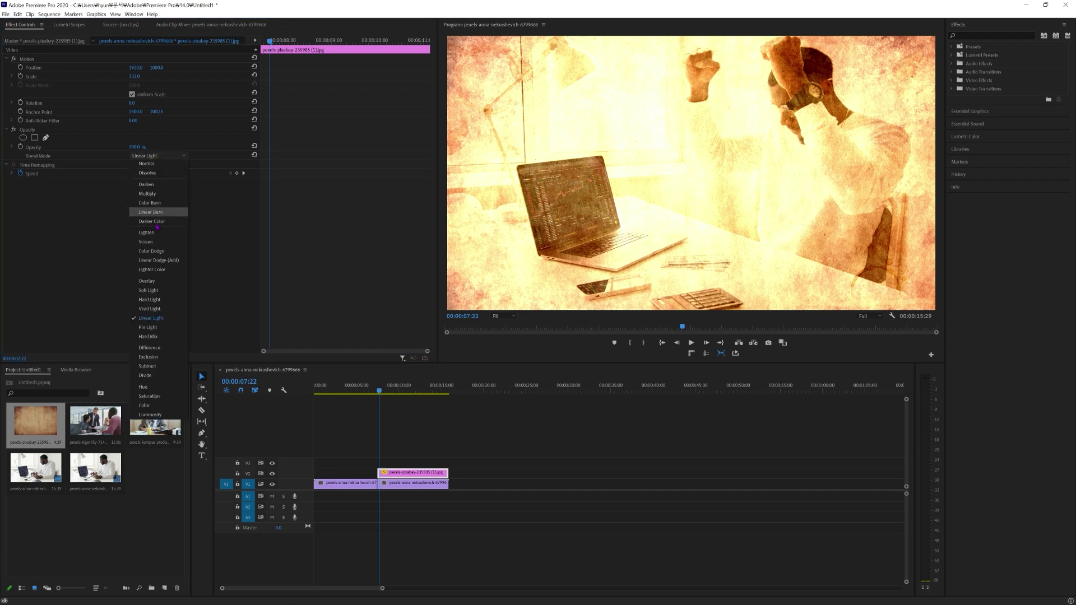
{"action": "left_click", "coordinate": [175, 299]}
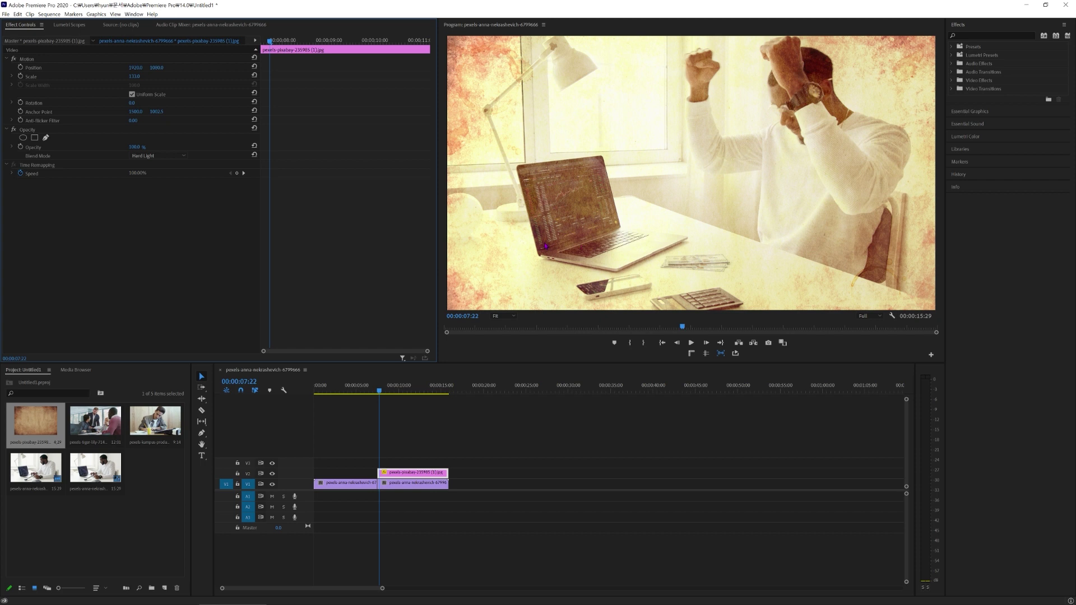
{"action": "left_click", "coordinate": [367, 392]}
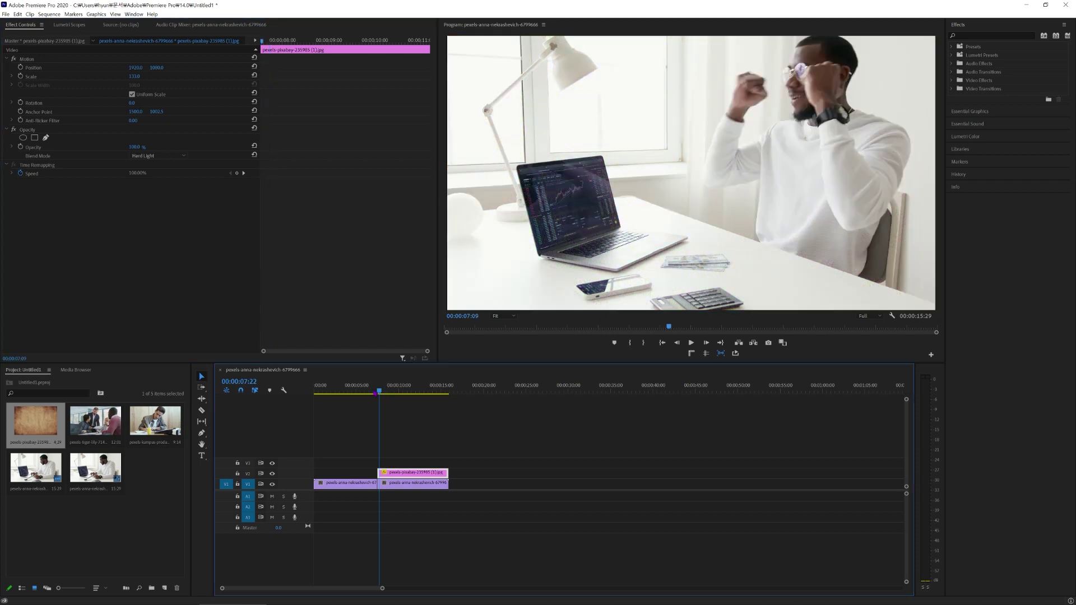
{"action": "key", "text": "space"}
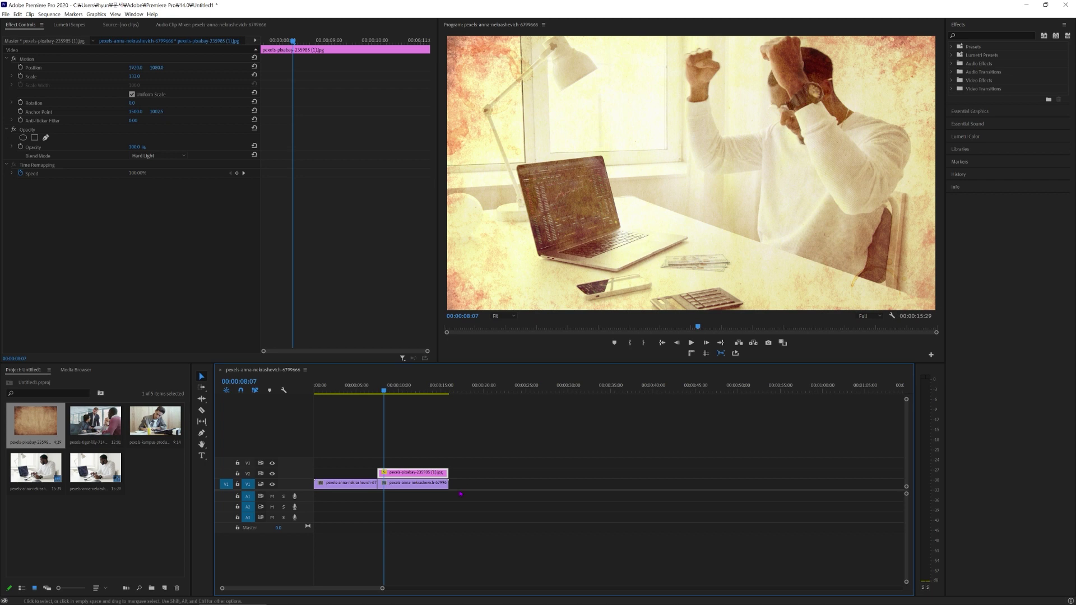
Step: Nest the paper texture and the frozen clip together into one sequence, keeping the default name
{"action": "left_click_drag", "start_coordinate": [467, 492], "coordinate": [377, 457]}
{"action": "right_click", "coordinate": [416, 479]}
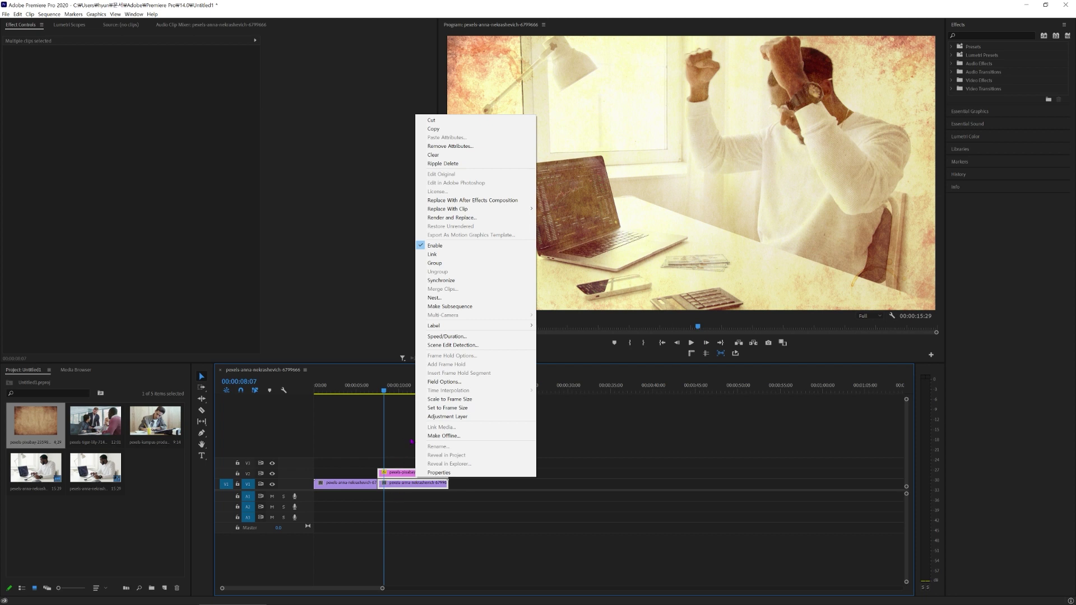
{"action": "left_click", "coordinate": [447, 297]}
{"action": "left_click", "coordinate": [519, 316]}
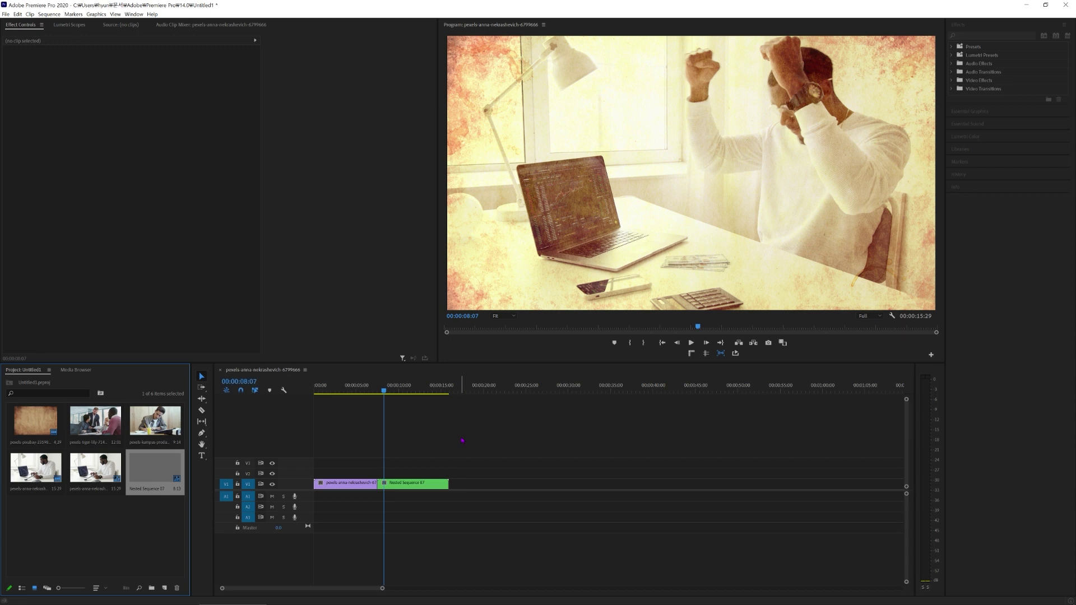
Step: Select the nested clip and move the playhead back to its start at 00:00:07:16
{"action": "left_click", "coordinate": [421, 485]}
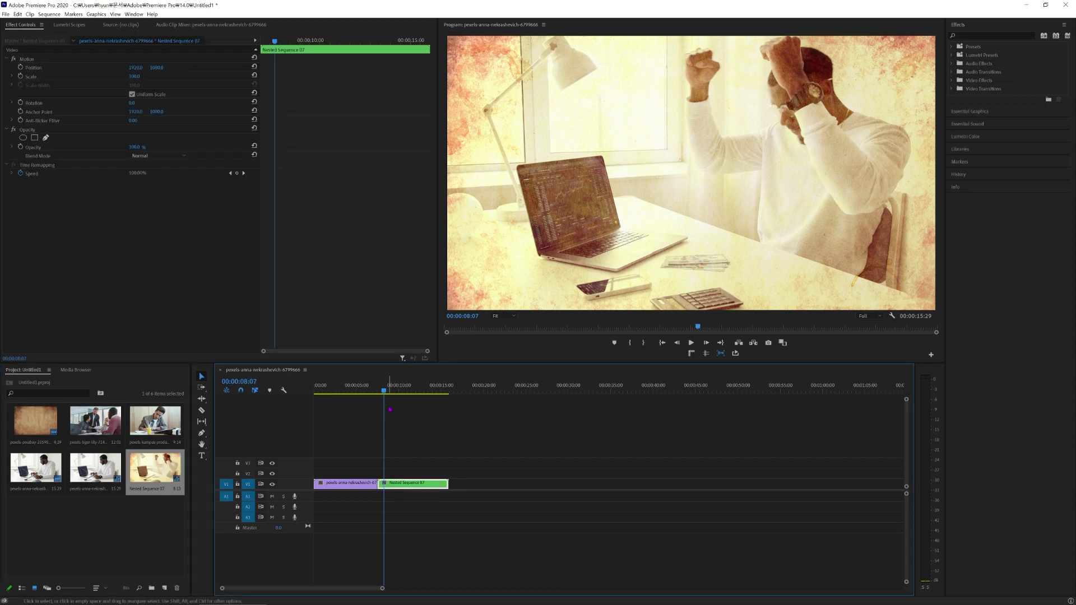
{"action": "key", "text": "Left"}
{"action": "key", "text": "Left"}
{"action": "key", "text": "Left"}
{"action": "key", "text": "Left"}
{"action": "key", "text": "Left"}
{"action": "key", "text": "Left"}
{"action": "key", "text": "Left"}
{"action": "key", "text": "Left"}
{"action": "key", "text": "Left"}
{"action": "key", "text": "Left"}
{"action": "key", "text": "Left"}
{"action": "key", "text": "Left"}
{"action": "key", "text": "Left"}
{"action": "key", "text": "Left"}
{"action": "key", "text": "Left"}
{"action": "key", "text": "Left"}
{"action": "key", "text": "Left"}
{"action": "key", "text": "Left"}
{"action": "key", "text": "Left"}
{"action": "key", "text": "Left"}
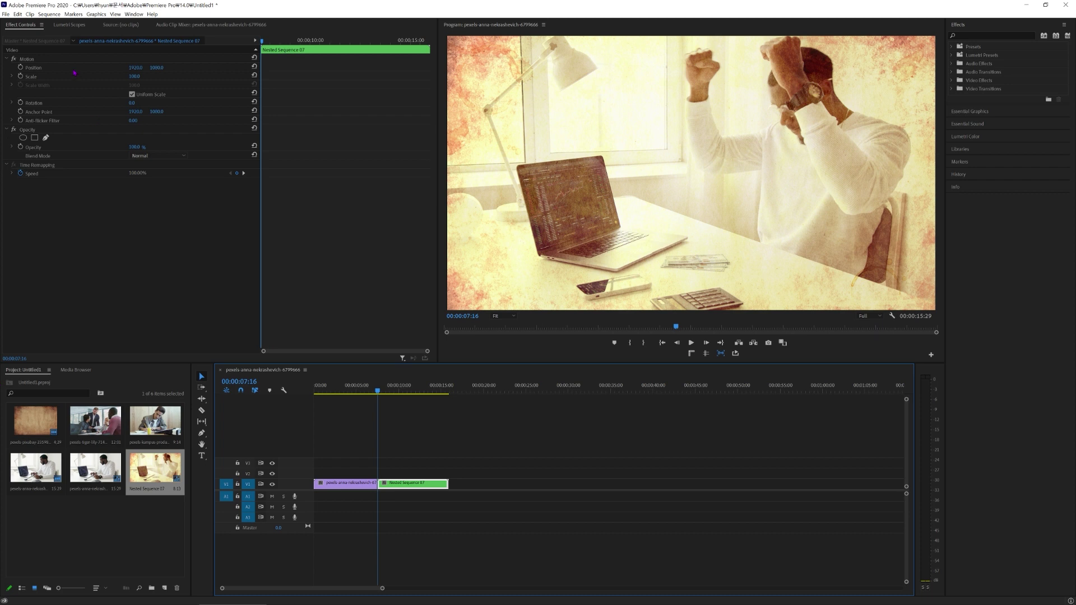
{"action": "left_click", "coordinate": [21, 76]}
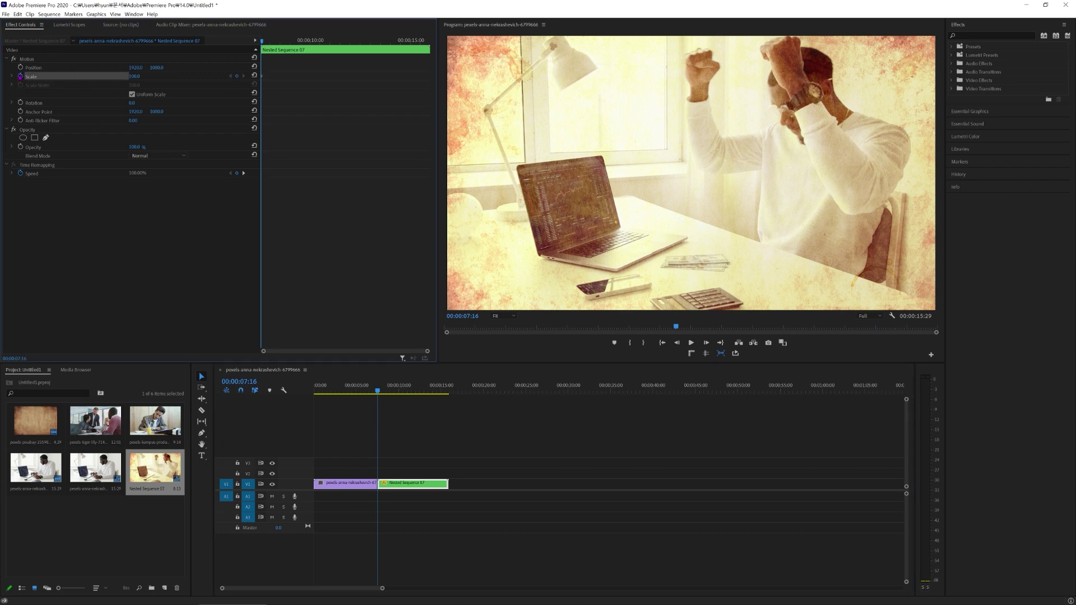
{"action": "left_click", "coordinate": [20, 76]}
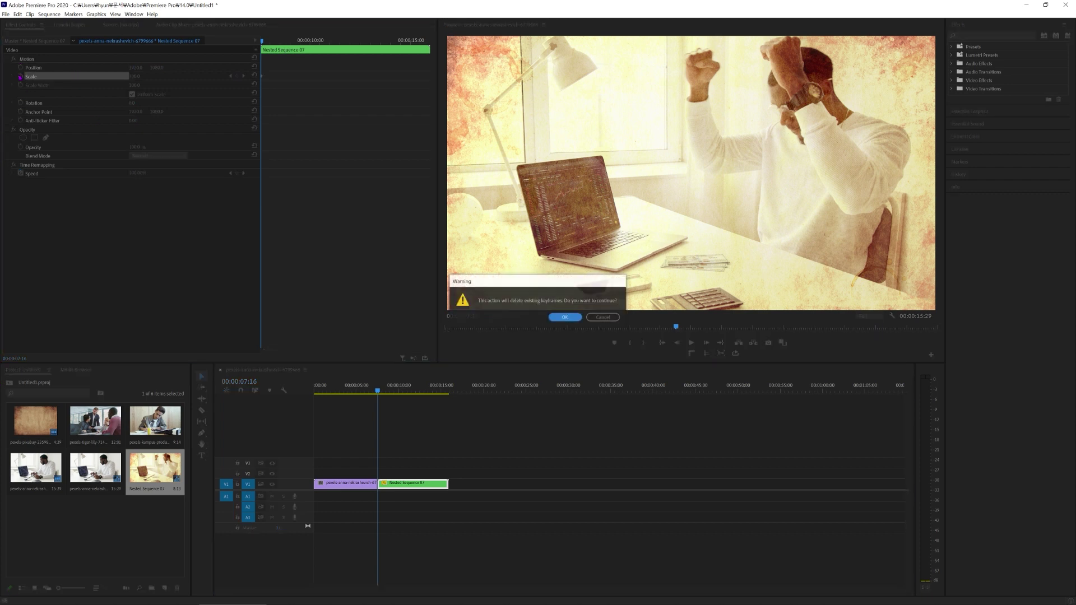
{"action": "left_click", "coordinate": [552, 317]}
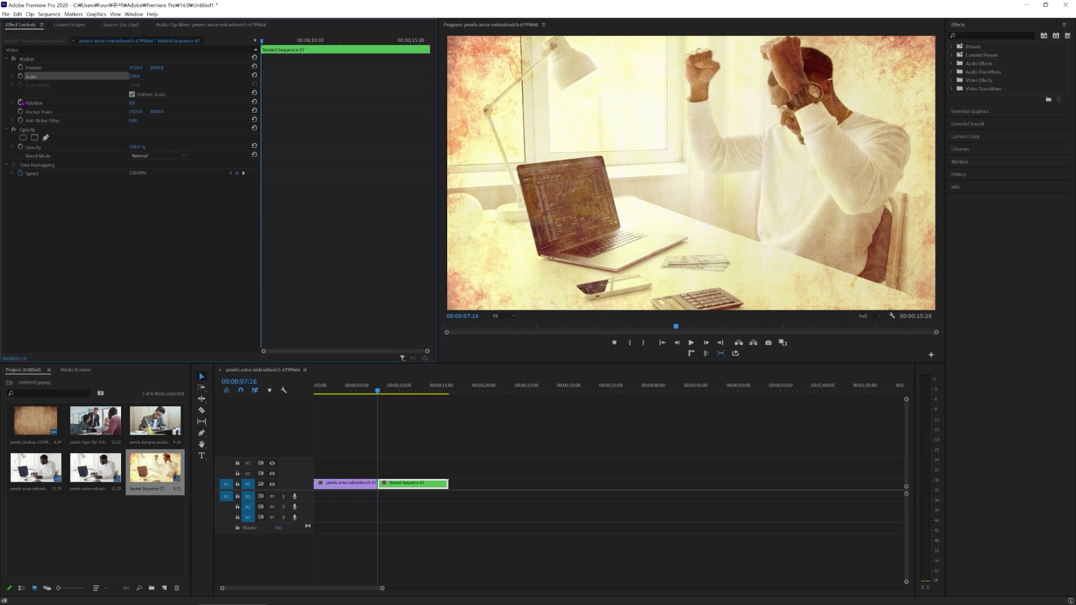
Step: Keyframe the nested clip's Scale and Rotation at its start, set about 160 and about 23° at 00:00:08:22, and preview the animation
{"action": "left_click", "coordinate": [20, 77]}
{"action": "left_click", "coordinate": [20, 103]}
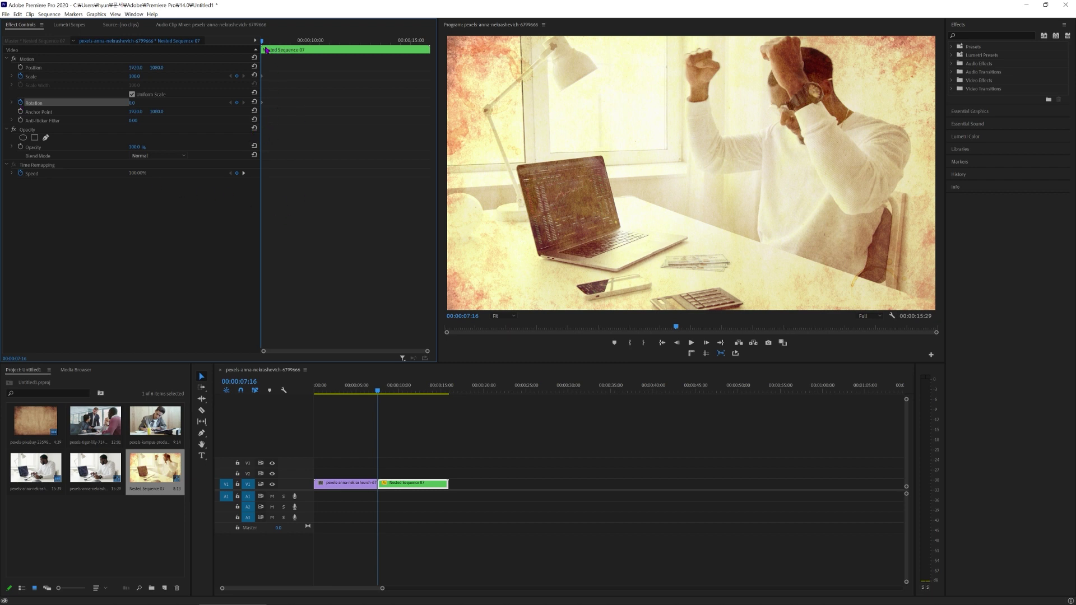
{"action": "left_click_drag", "start_coordinate": [262, 46], "coordinate": [287, 48]}
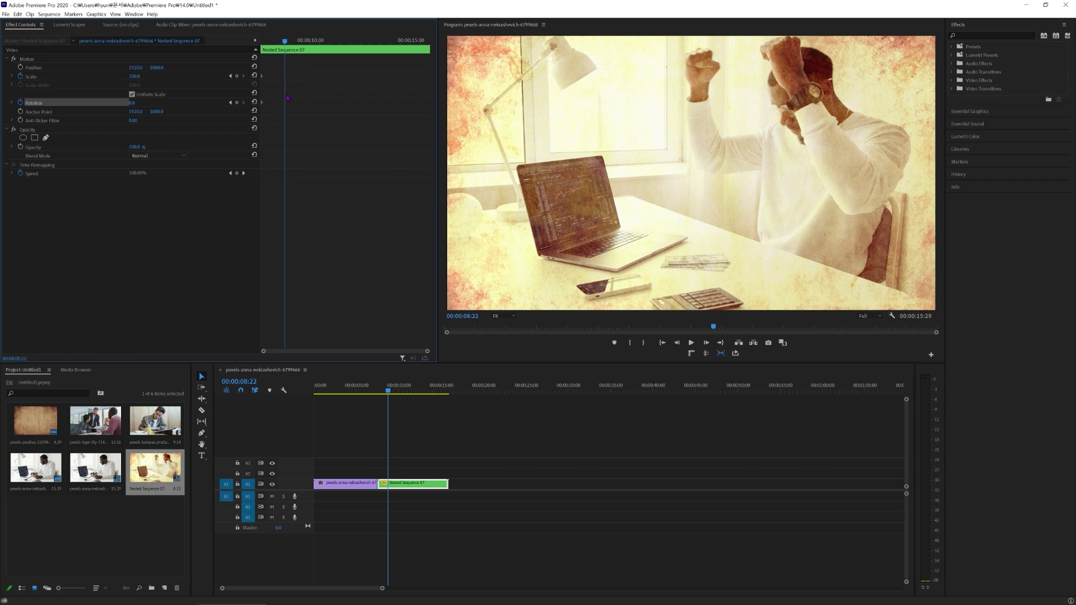
{"action": "left_click_drag", "start_coordinate": [135, 110], "coordinate": [139, 106]}
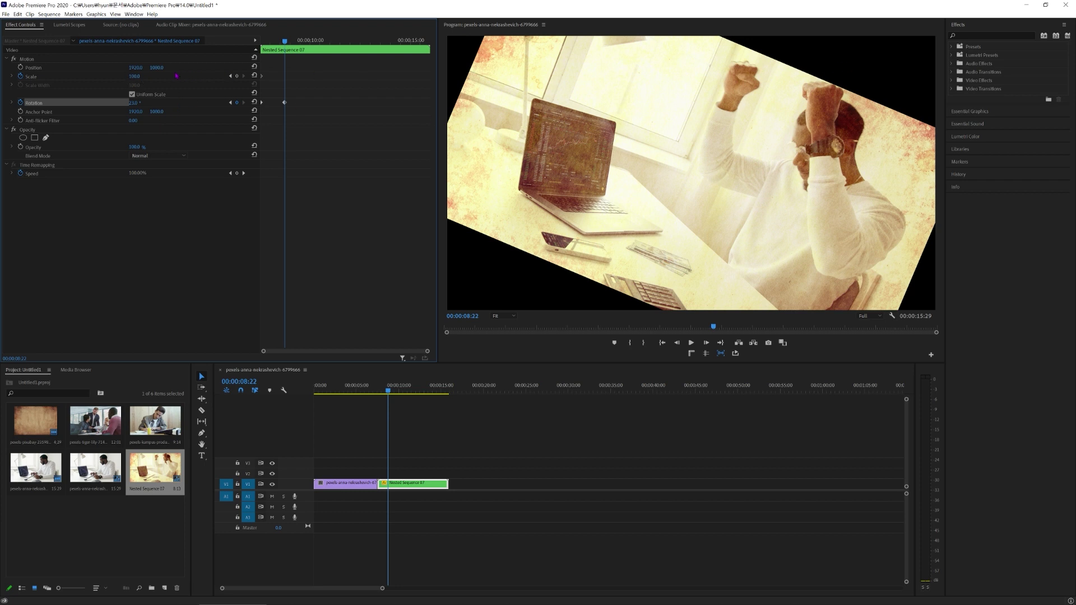
{"action": "left_click_drag", "start_coordinate": [135, 76], "coordinate": [169, 76]}
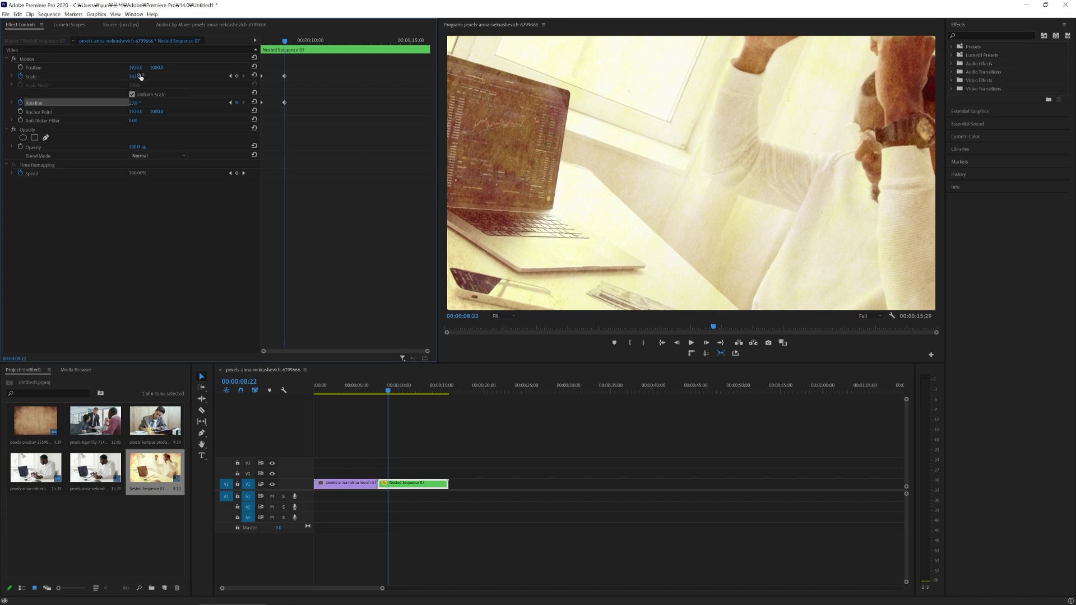
{"action": "left_click_drag", "start_coordinate": [387, 391], "coordinate": [372, 394]}
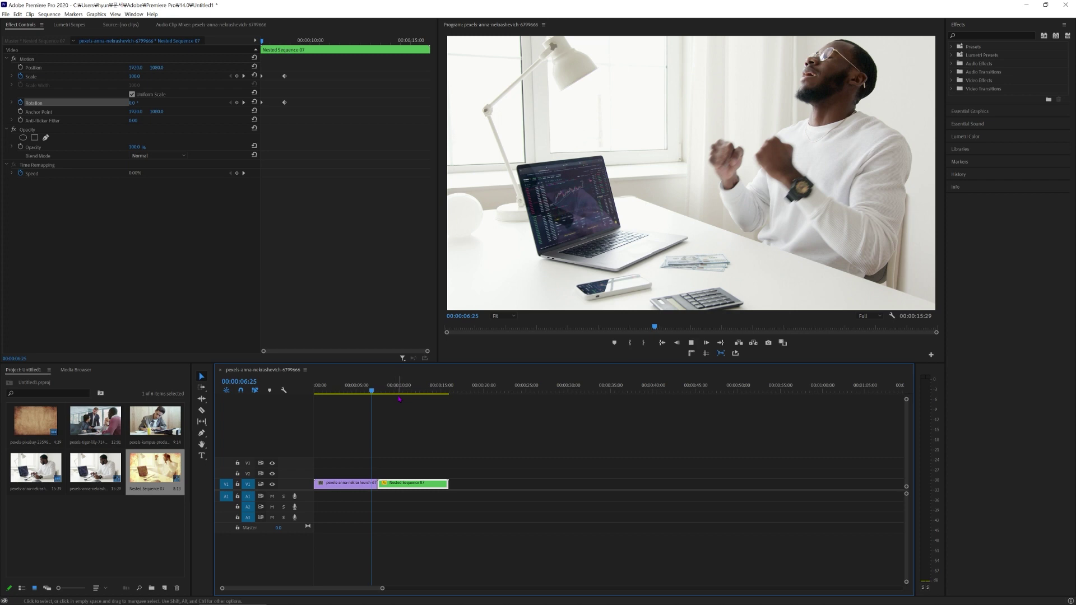
{"action": "key", "text": "space"}
{"action": "key", "text": "space"}
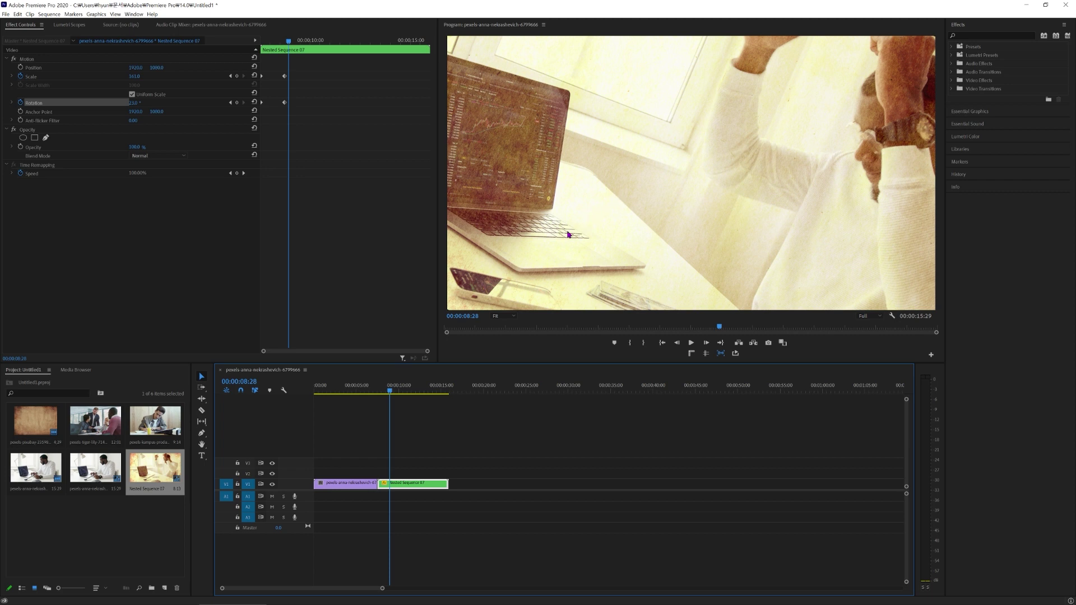